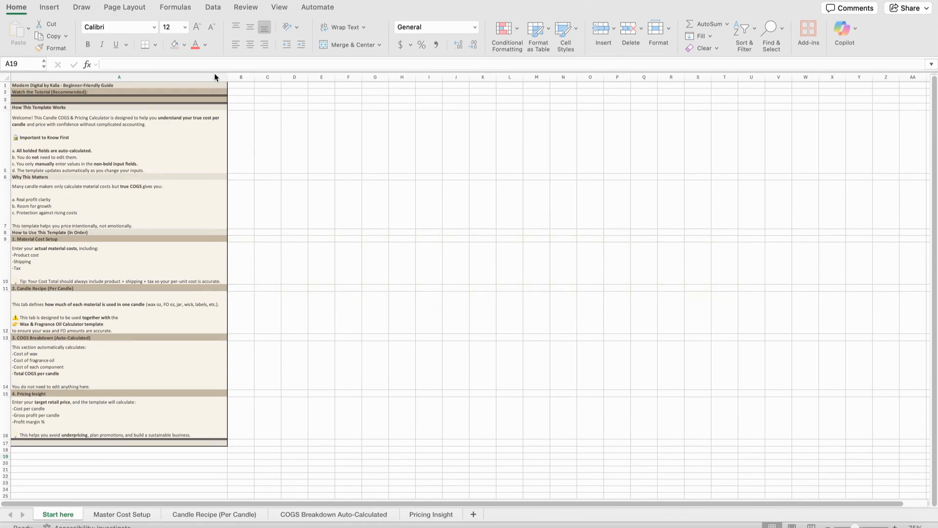
Examine the Start here guide and the material types listed in the Master Cost Setup sheet, from wax to wick clip.
drag(181, 85, 173, 445)
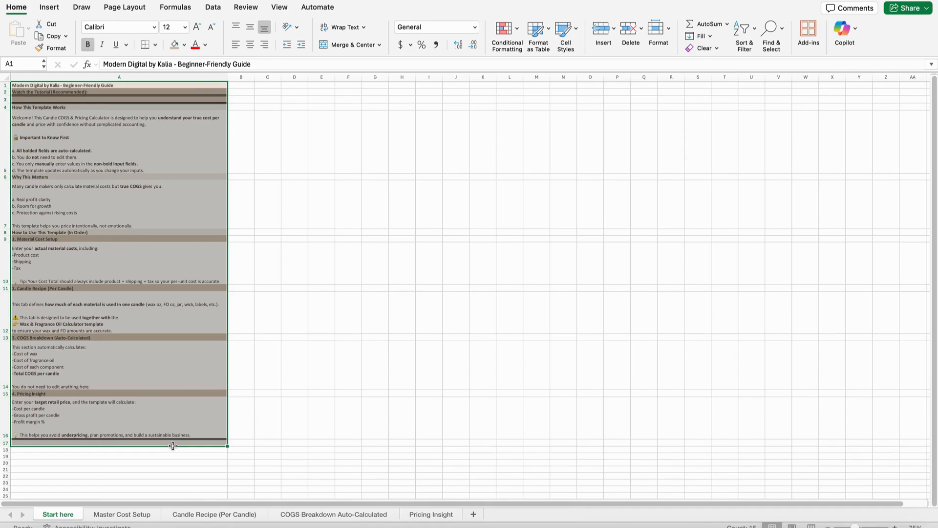
click(149, 515)
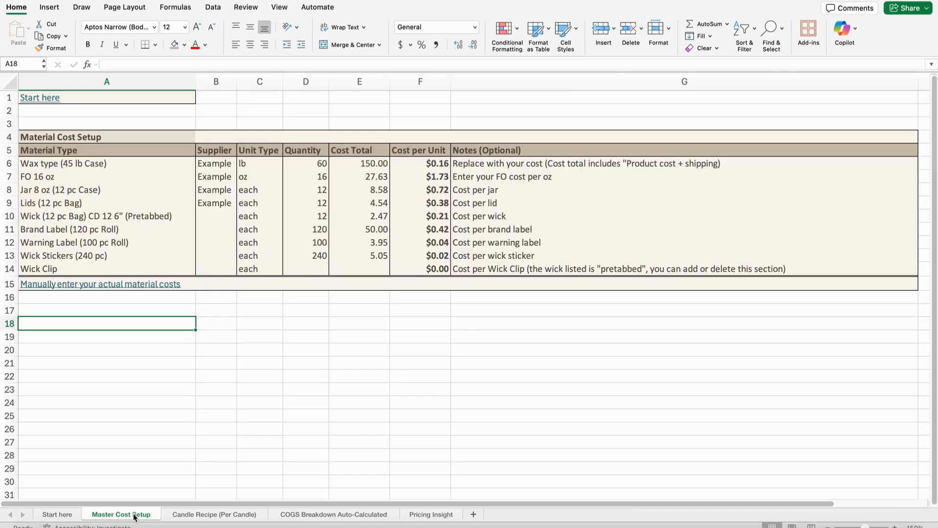
click(67, 167)
click(68, 176)
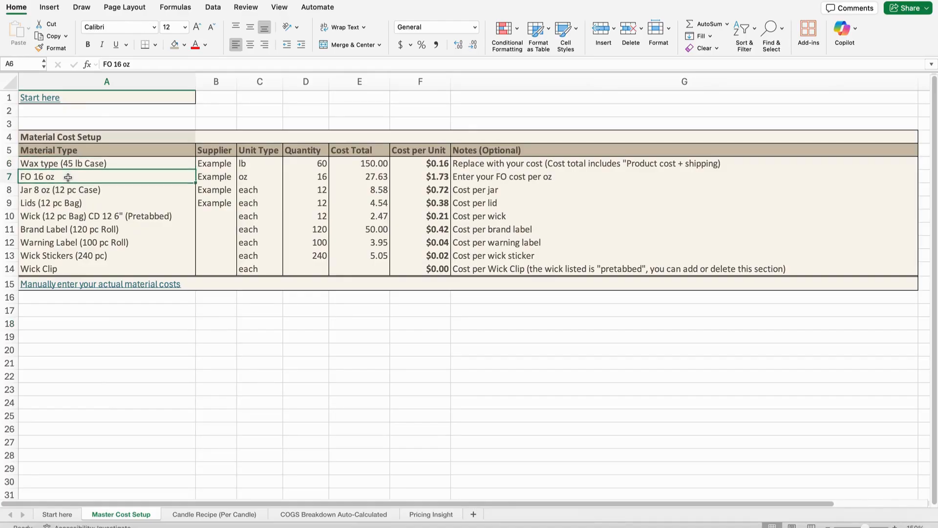
click(68, 190)
click(61, 203)
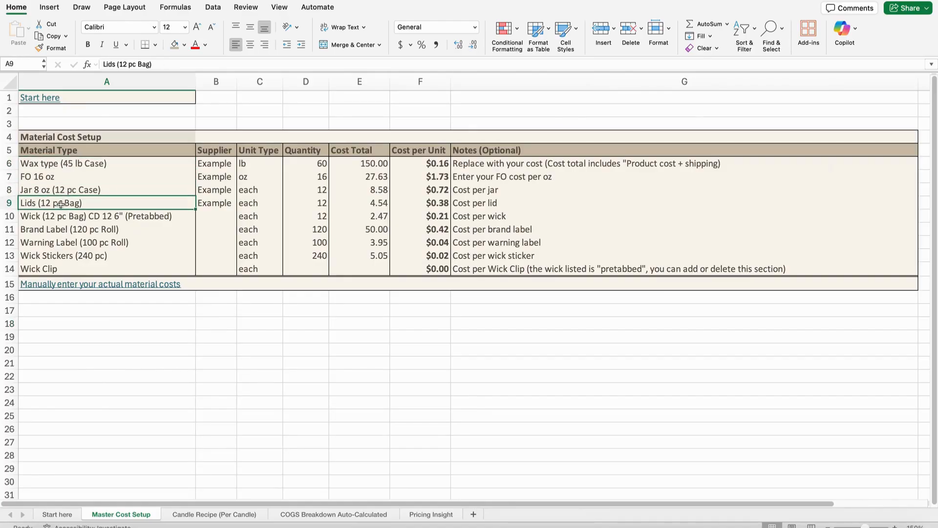
click(58, 220)
click(57, 235)
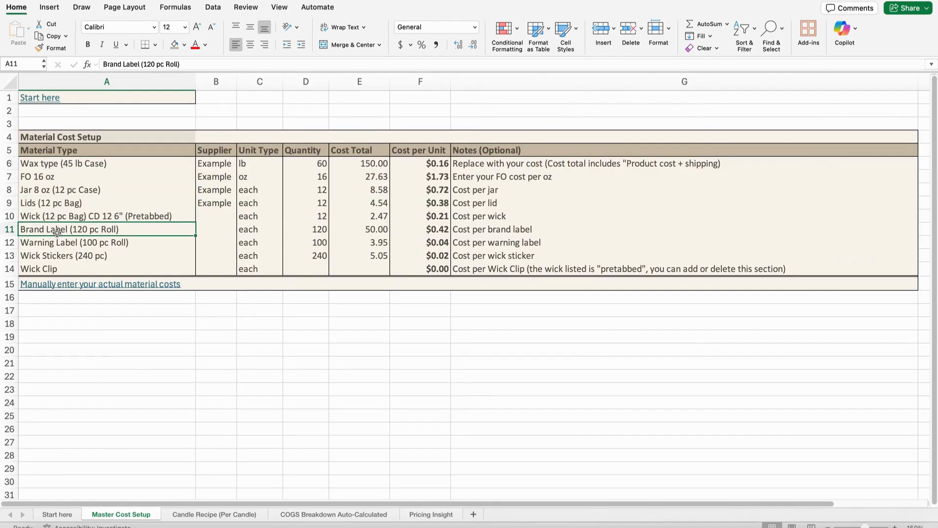
click(61, 243)
click(59, 258)
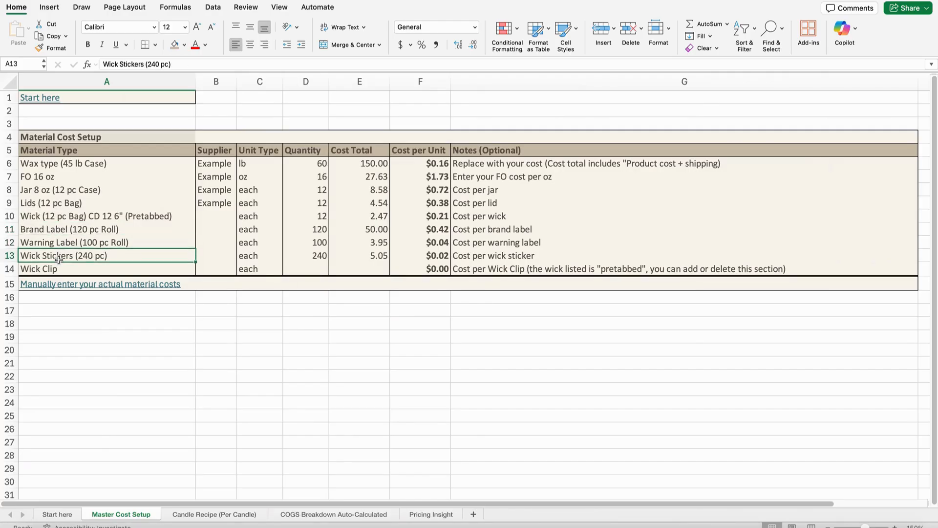
click(57, 270)
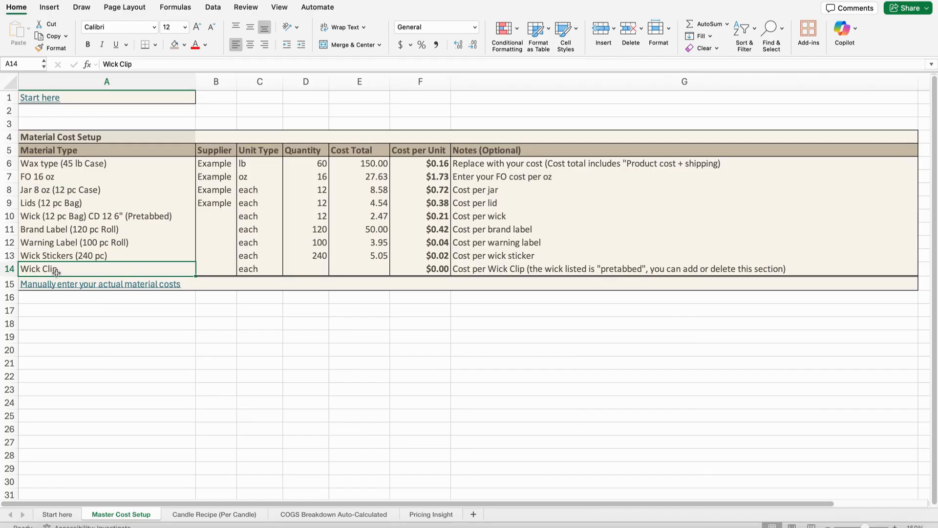
Set the wax Cost Total in Master Cost Setup to 180 and check its Cost per Unit formula.
click(363, 161)
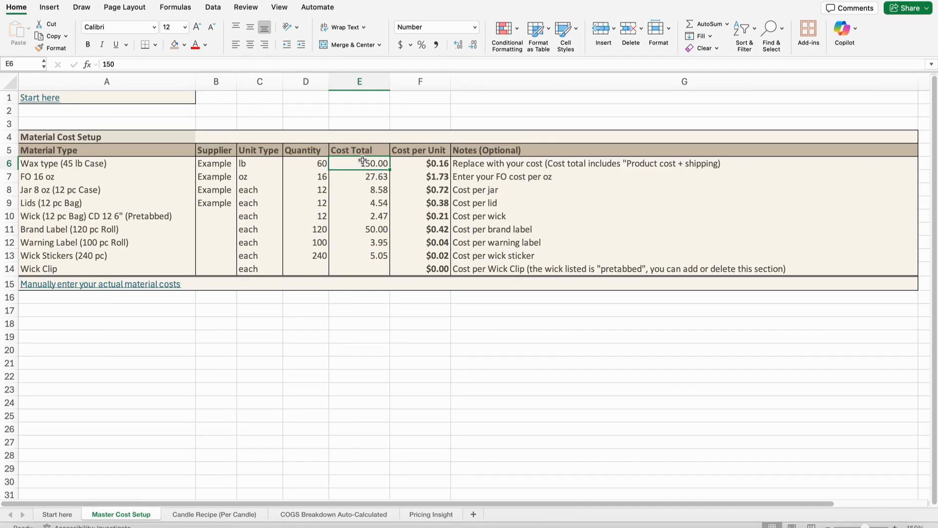
text(180)
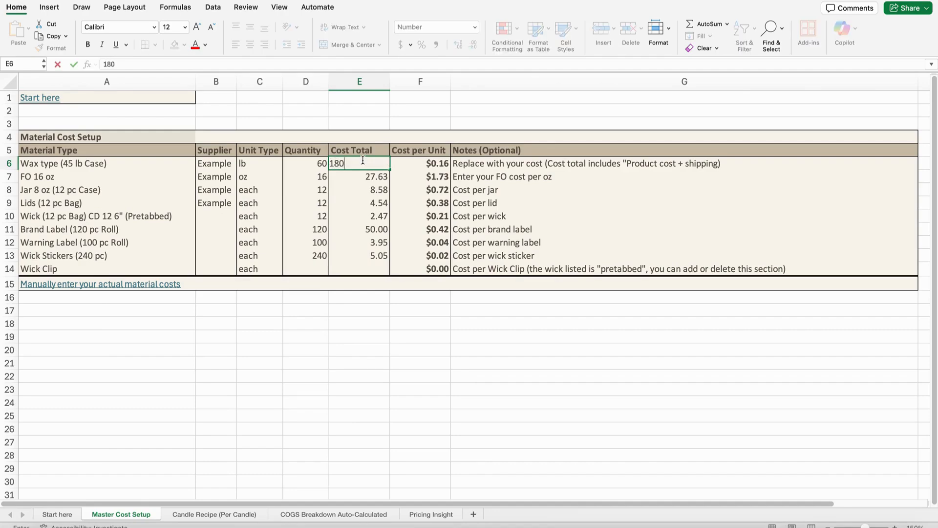
key(Return)
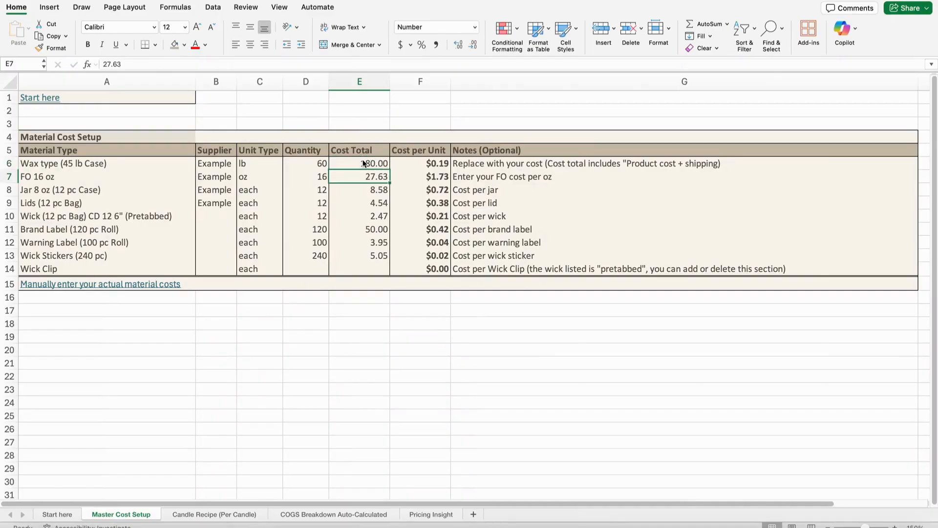
click(419, 163)
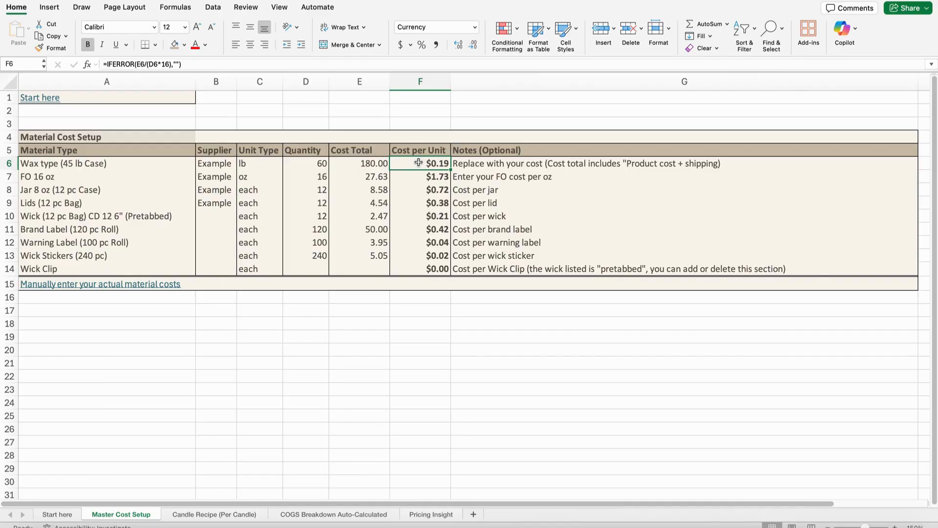
Examine the components listed in the Candle Recipe (Per Candle) sheet, from Wax oz to Wick Clip.
click(226, 515)
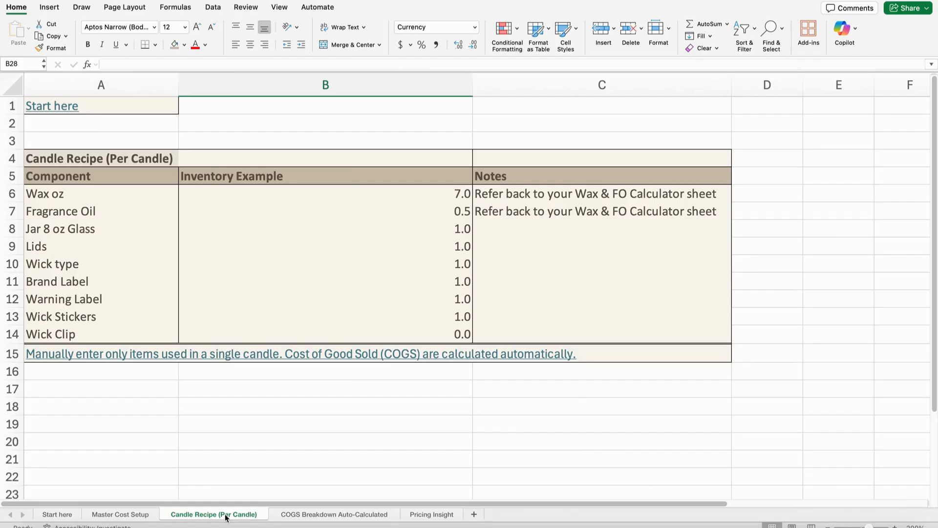
click(80, 195)
click(82, 211)
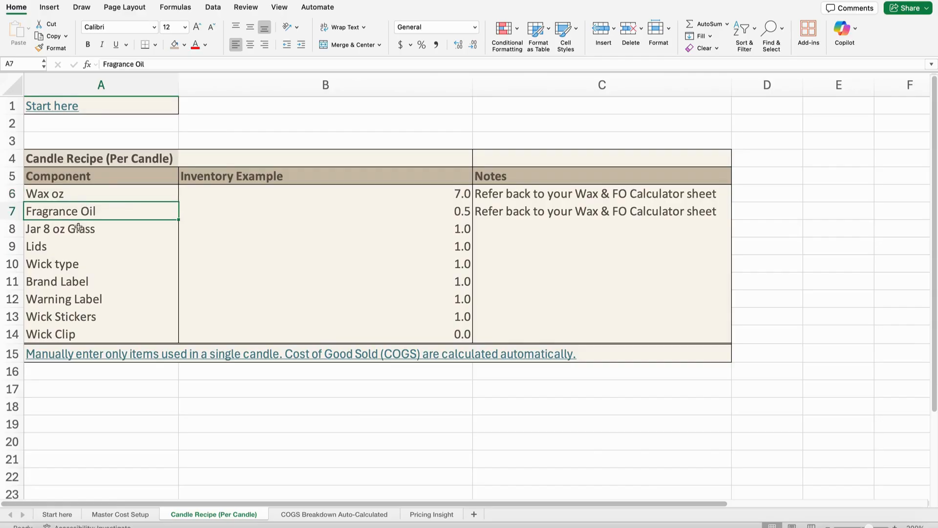
click(76, 230)
click(69, 246)
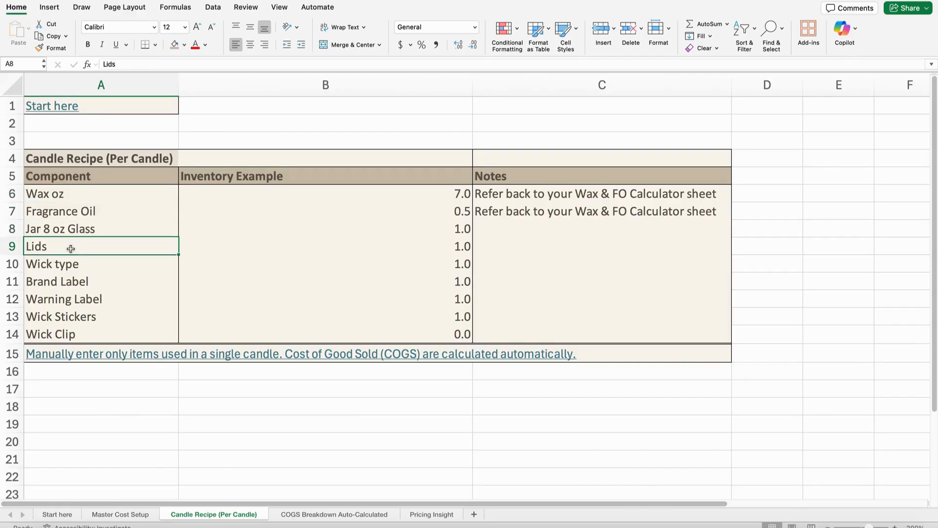
click(70, 264)
click(69, 283)
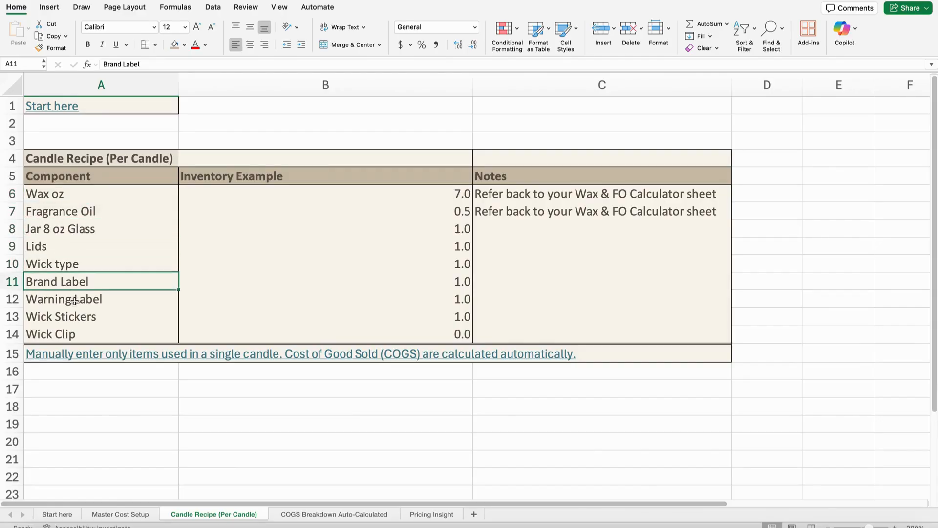
click(70, 301)
click(71, 321)
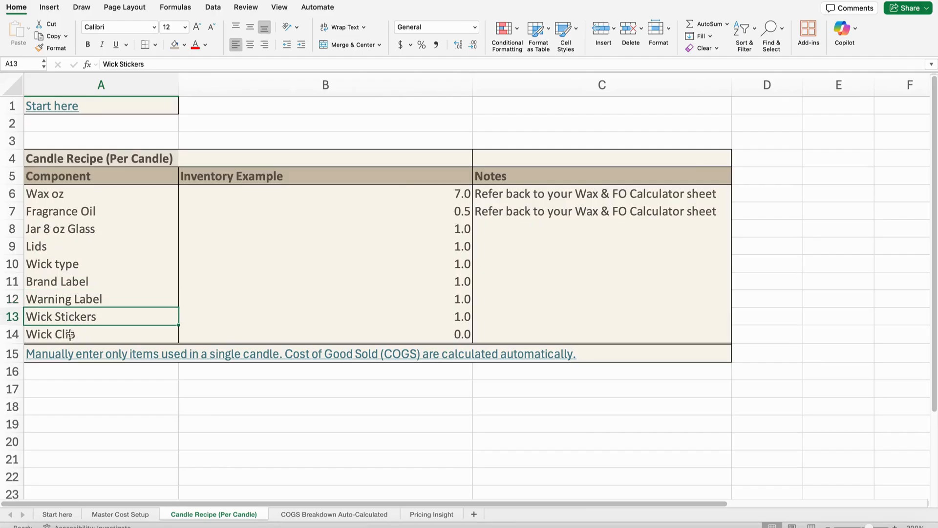
click(69, 335)
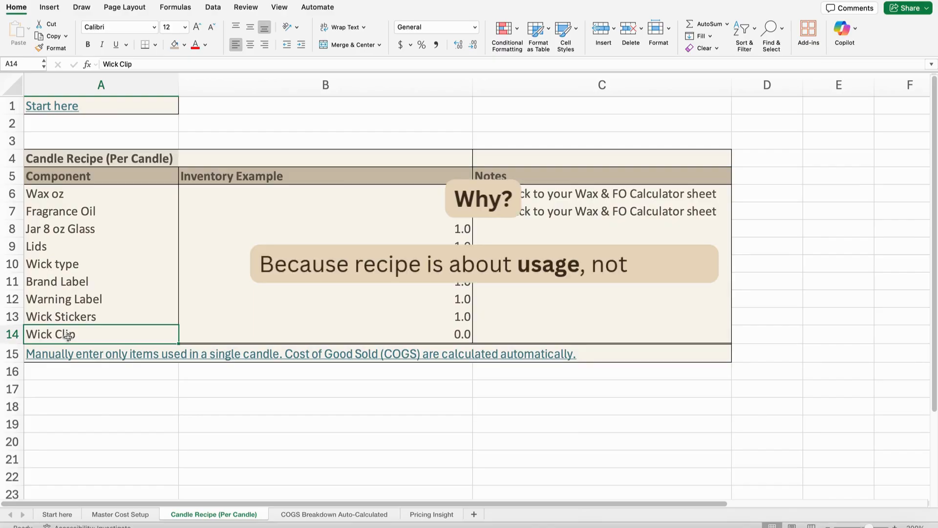
Set the Wax oz amount in the candle recipe to 8.
click(445, 194)
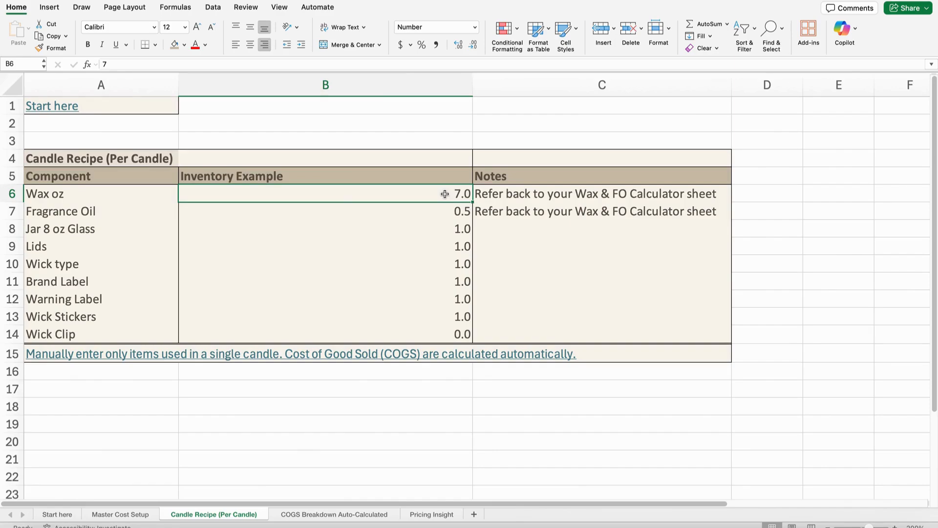
text(8)
key(Return)
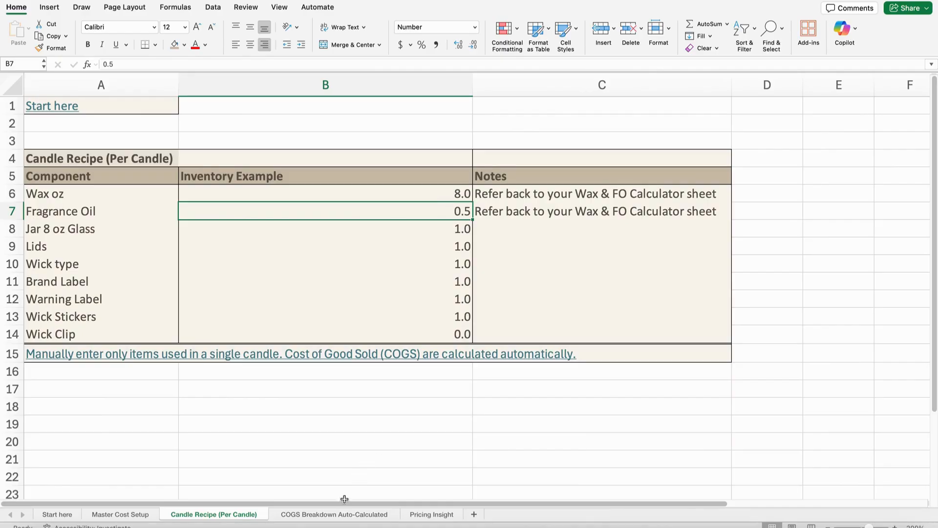
Examine the wax and fragrance oil costs, the other components and Total COGS per Candle in the COGS Breakdown sheet.
click(326, 514)
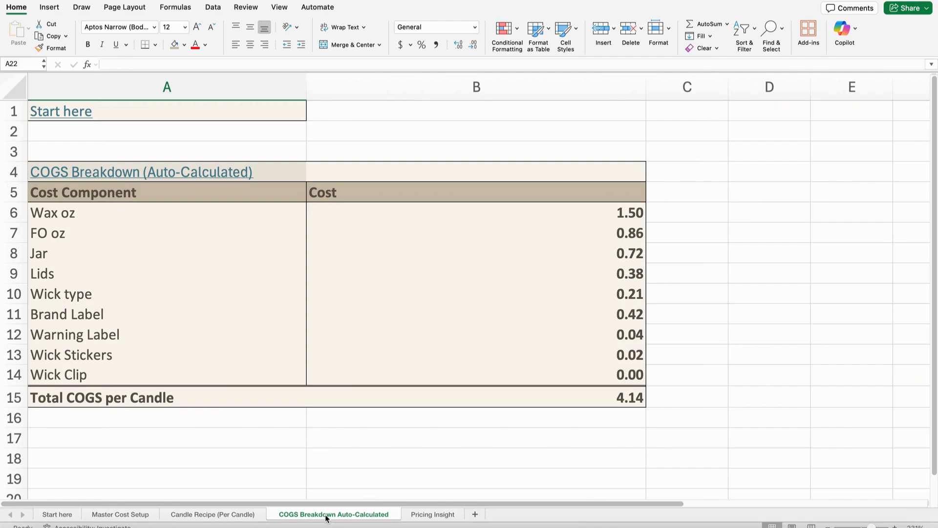
click(629, 214)
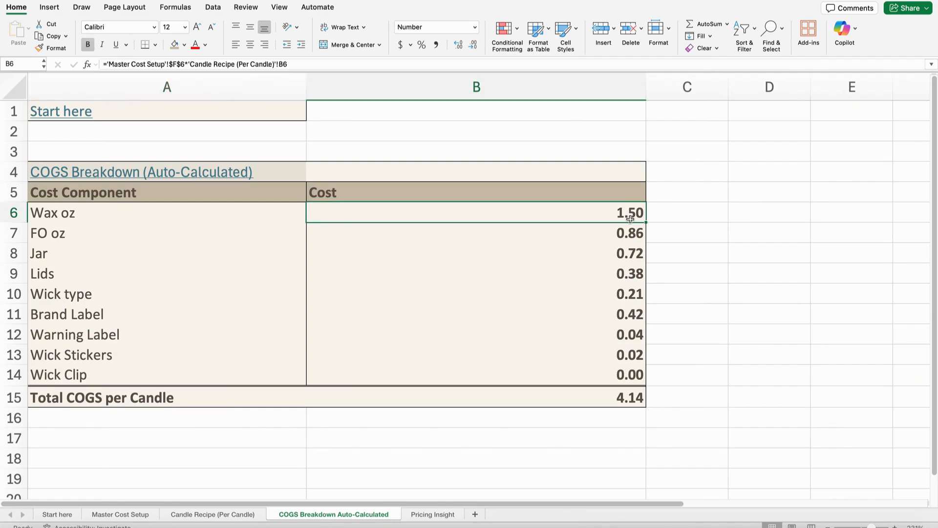
click(630, 232)
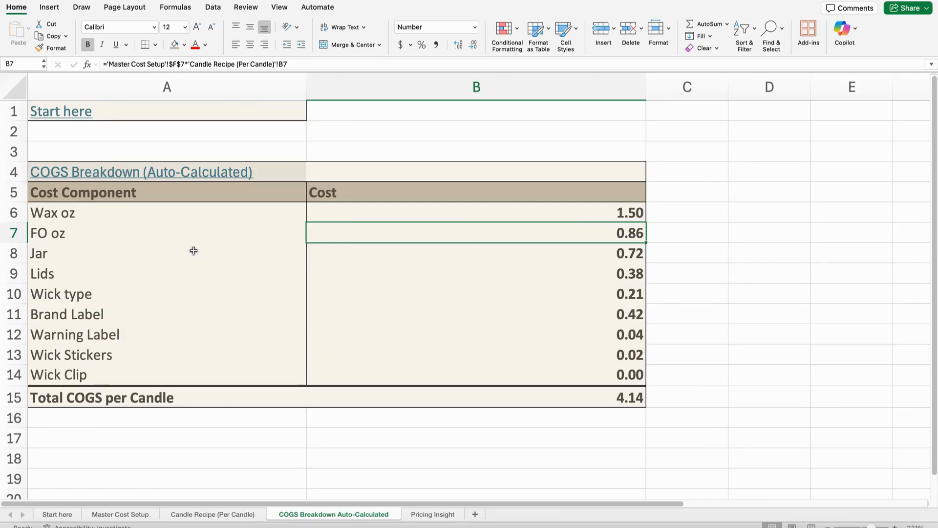
drag(194, 251, 172, 375)
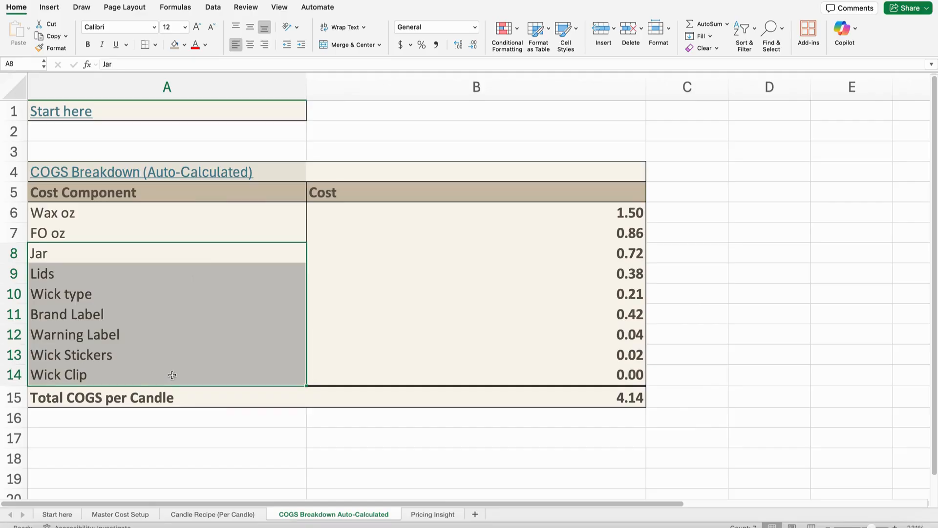
drag(173, 397, 319, 402)
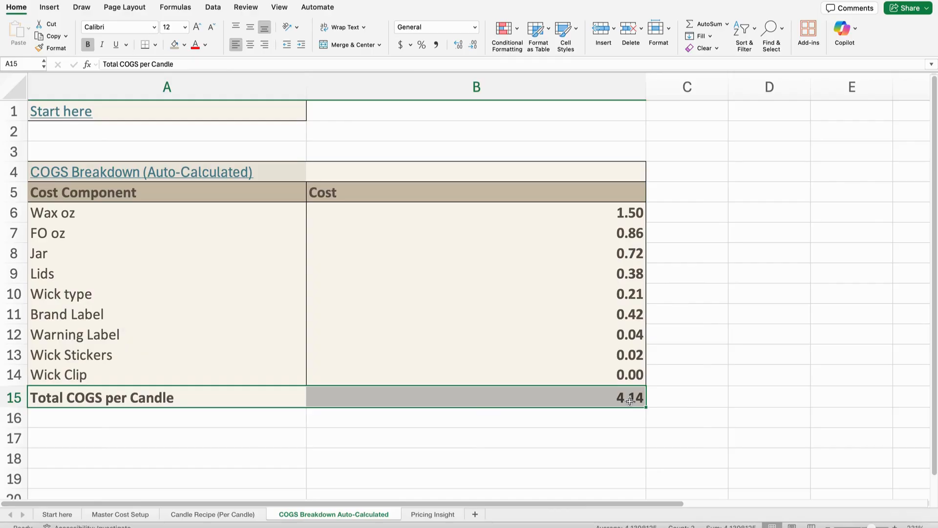
Set the Fragrance Oil amount in the candle recipe to .70 and check the COGS Breakdown sheet.
click(244, 515)
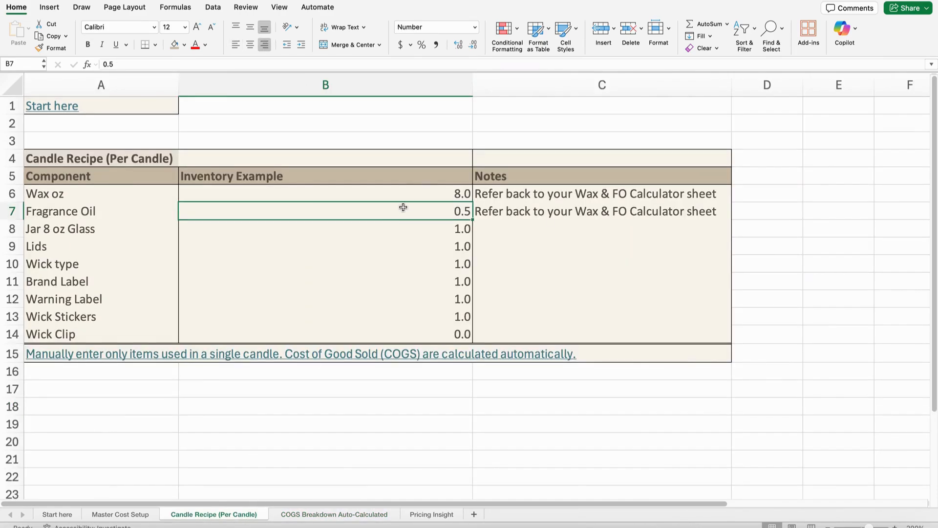
text(.7)
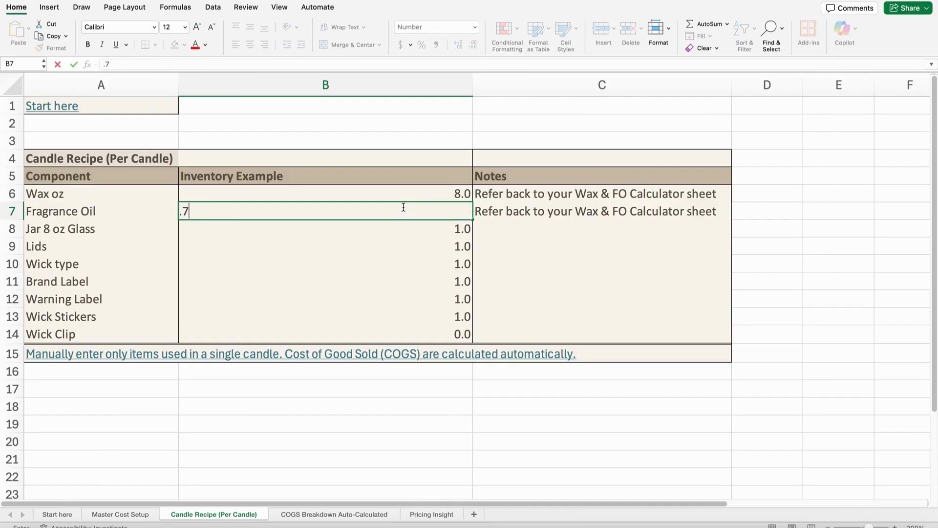
text(0)
key(Return)
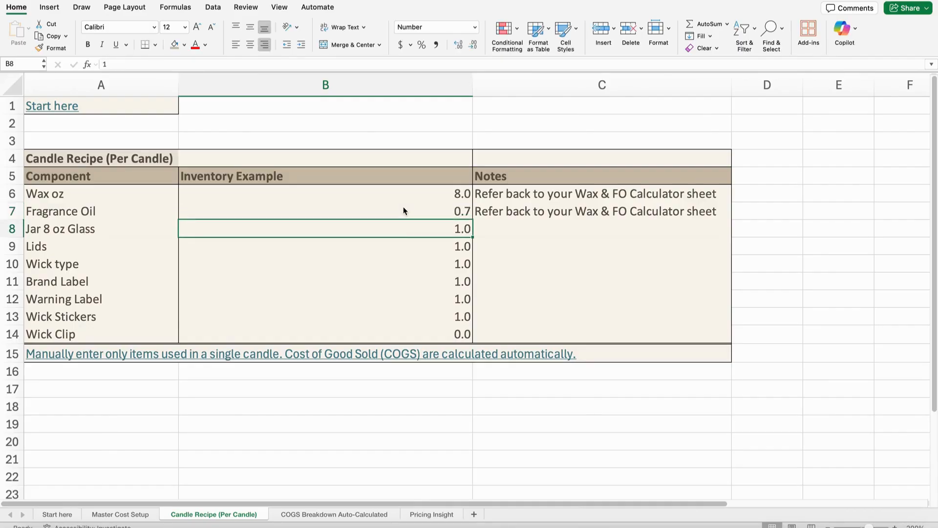
click(333, 514)
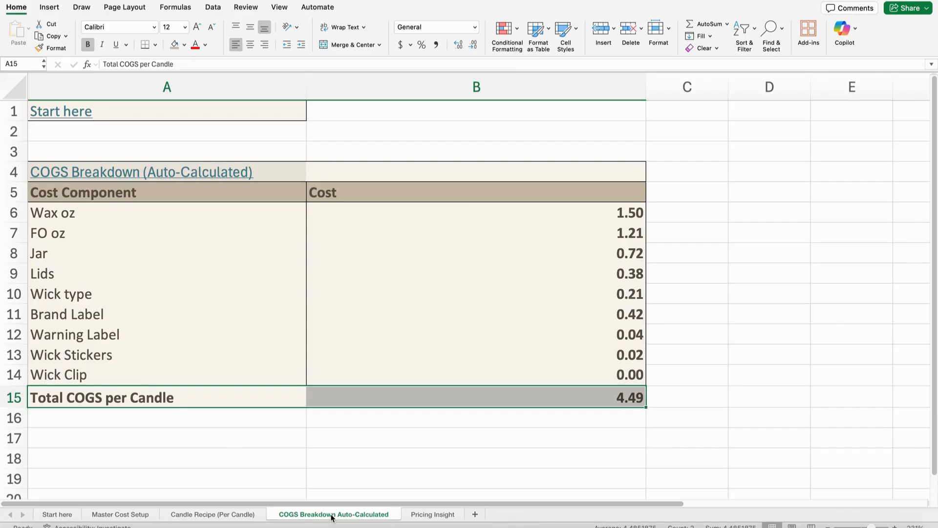
Examine the target retail price, cost per candle, gross profit and margin rows in the Pricing Insight sheet.
click(425, 515)
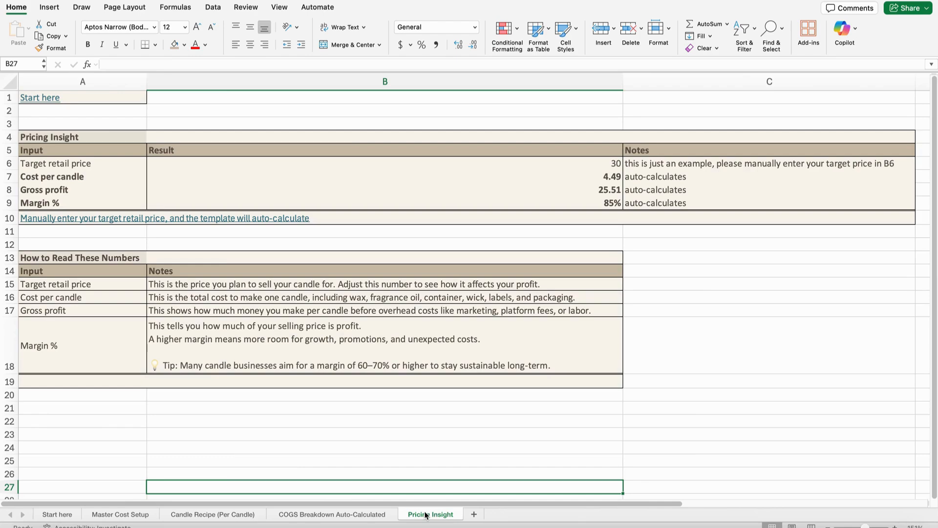
drag(118, 160, 189, 163)
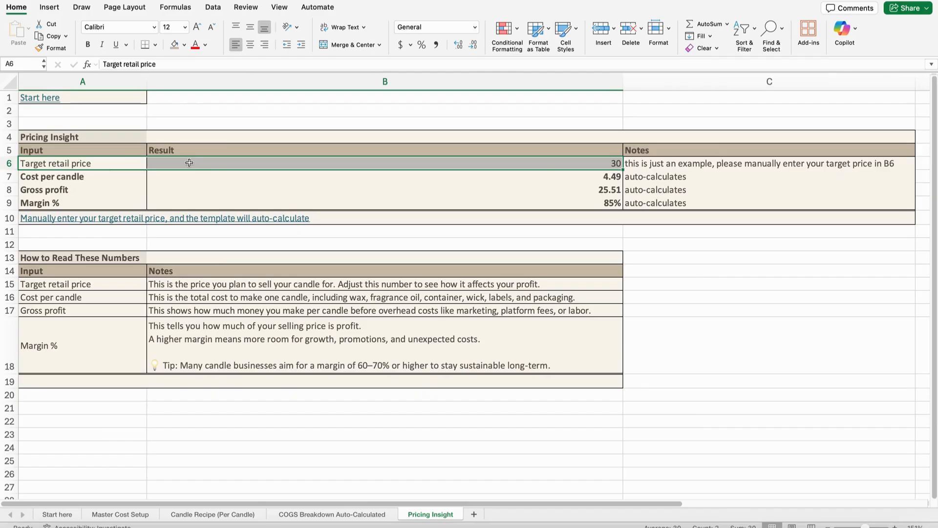
click(100, 176)
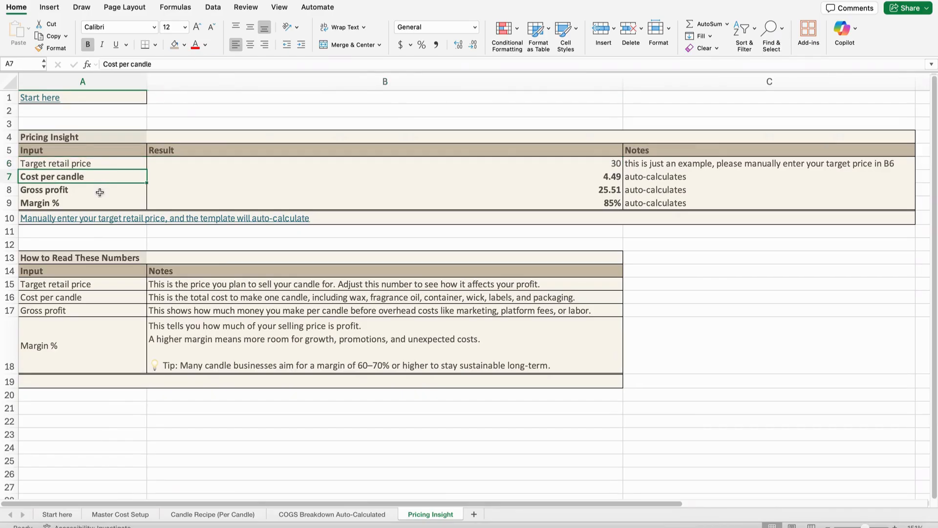
click(100, 192)
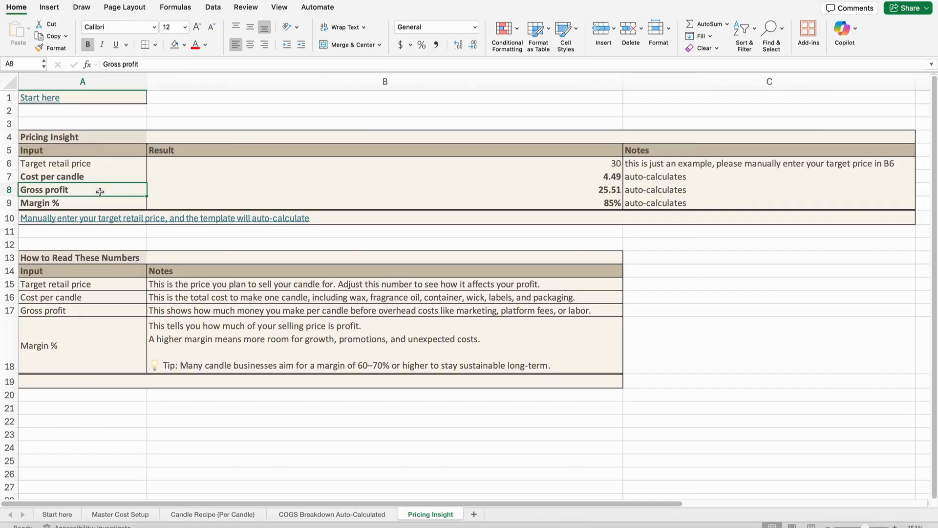
click(99, 203)
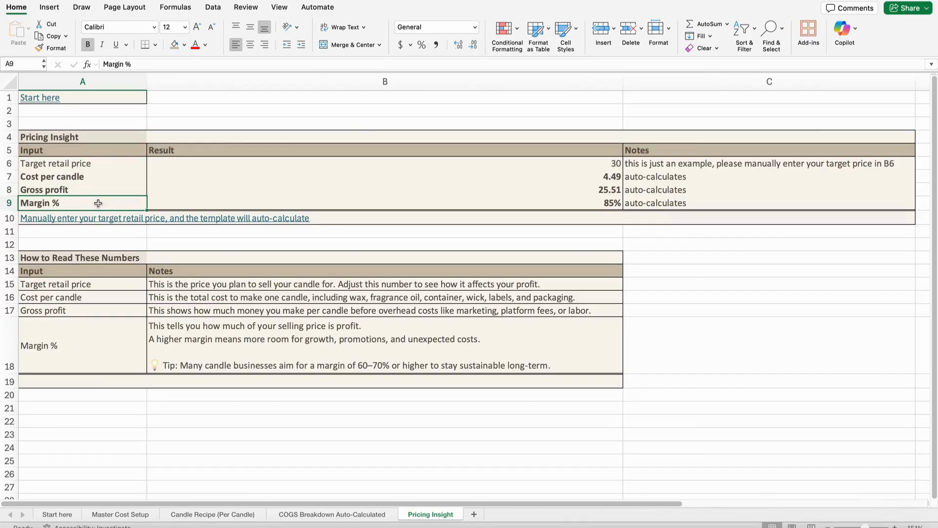
Set the target retail price in Pricing Insight to 24 and check the Margin % row.
click(446, 163)
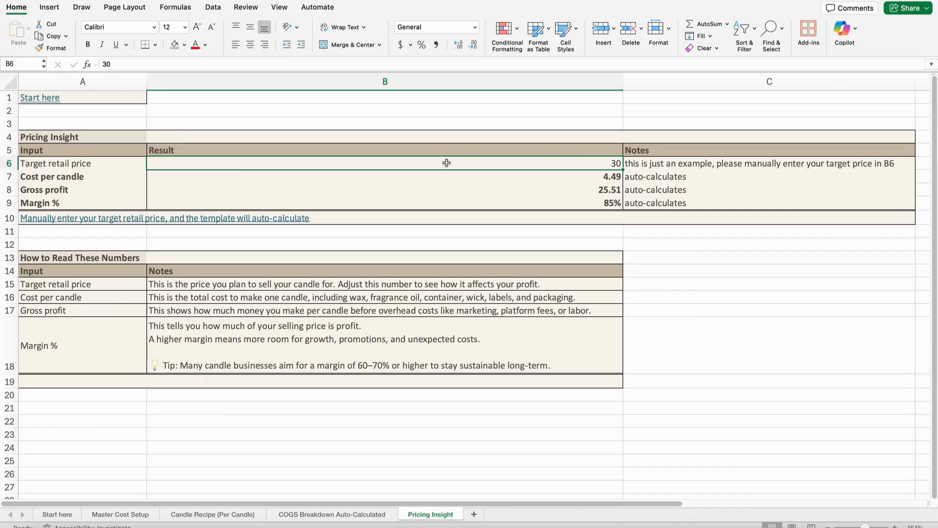
text(24)
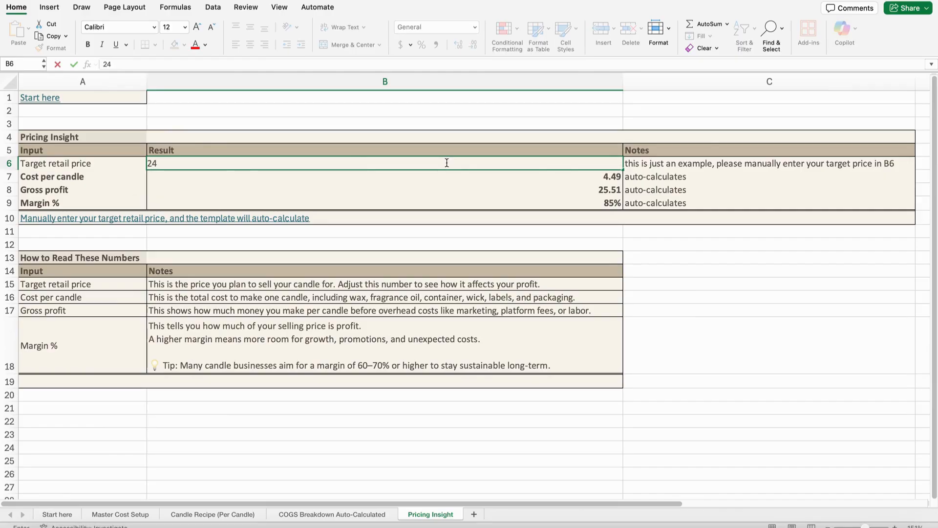
key(Return)
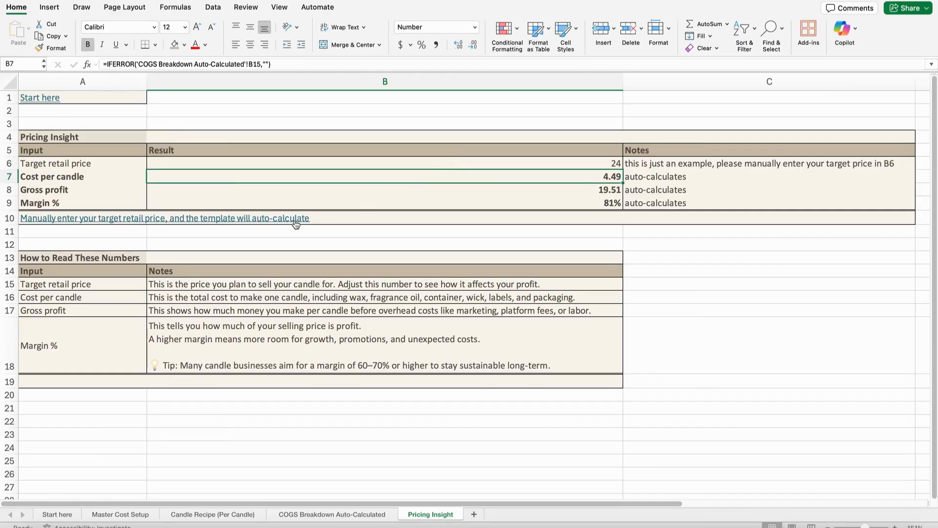
drag(136, 204, 159, 201)
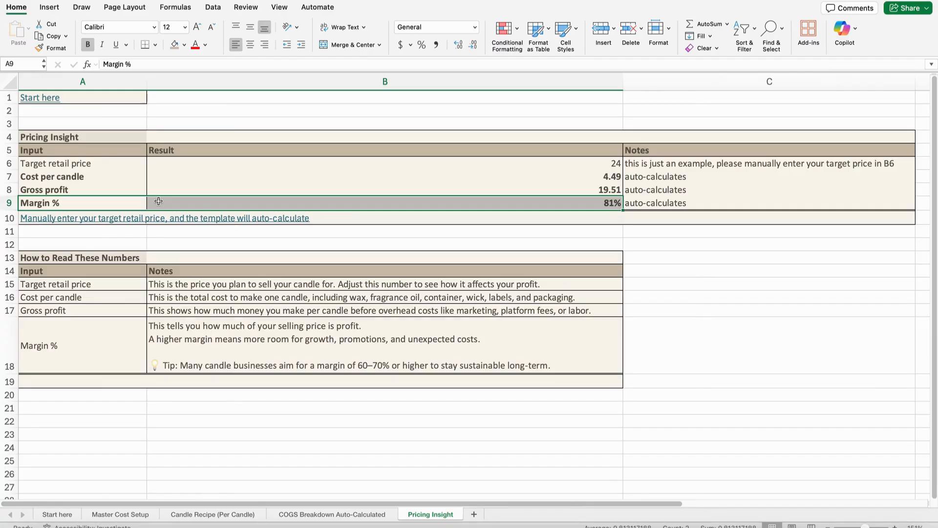
click(85, 397)
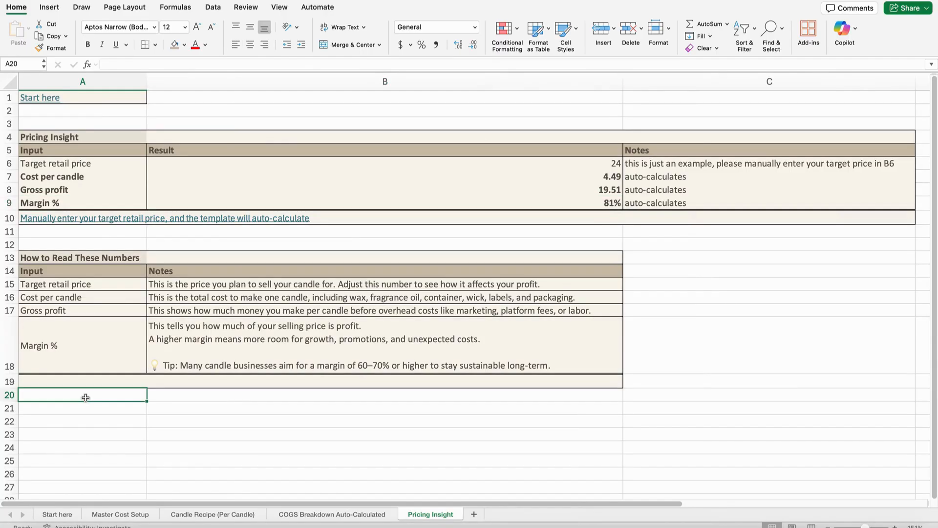